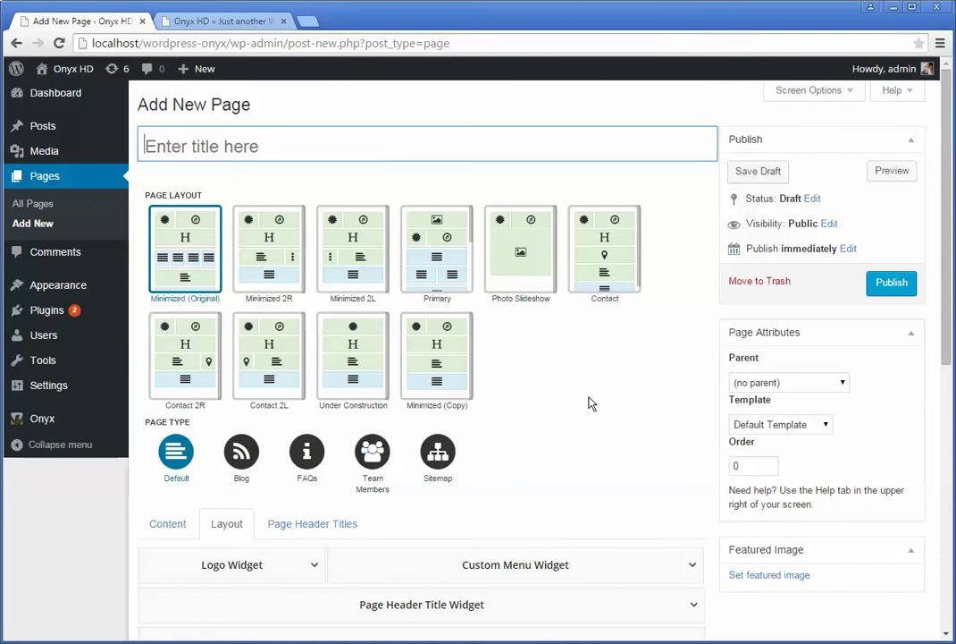
Enter "hello world" as the body content of the new page.
{"action": "scroll", "coordinate": [483, 548], "scroll_direction": "down", "scroll_amount": 1}
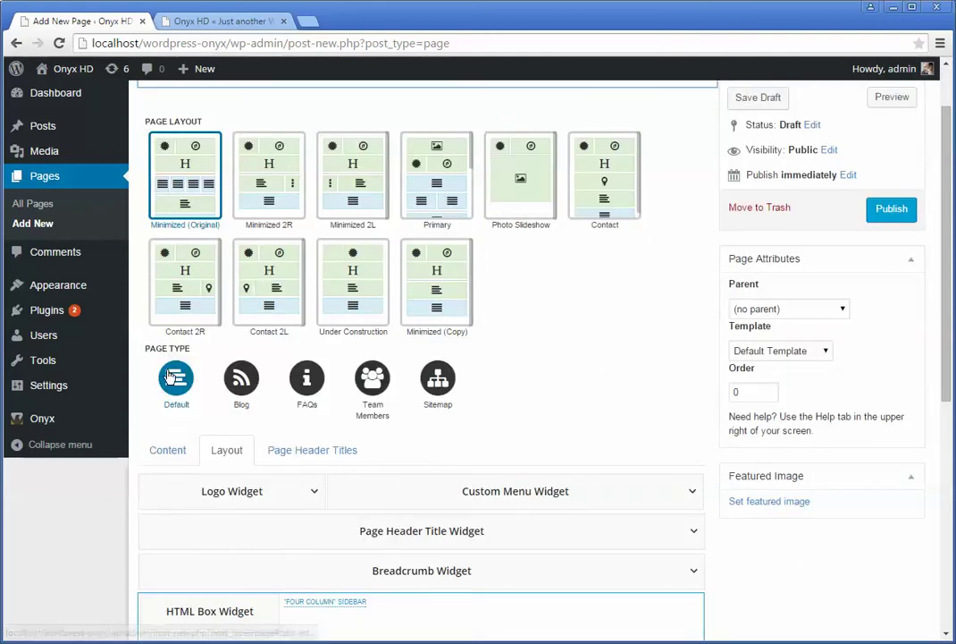
{"action": "left_click", "coordinate": [181, 454]}
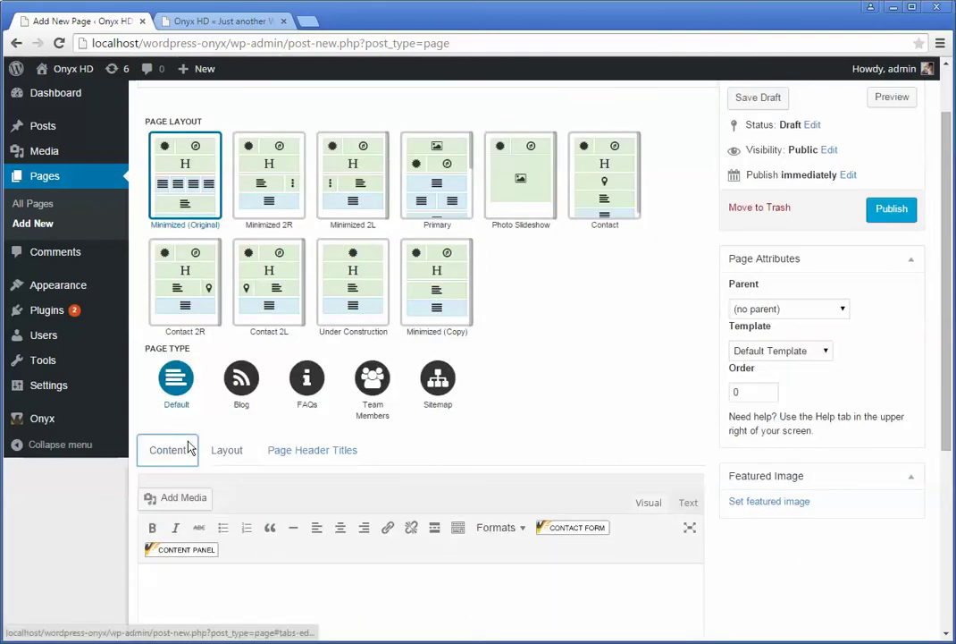
{"action": "scroll", "coordinate": [264, 504], "scroll_direction": "down", "scroll_amount": 2}
{"action": "scroll", "coordinate": [292, 487], "scroll_direction": "up", "scroll_amount": 3}
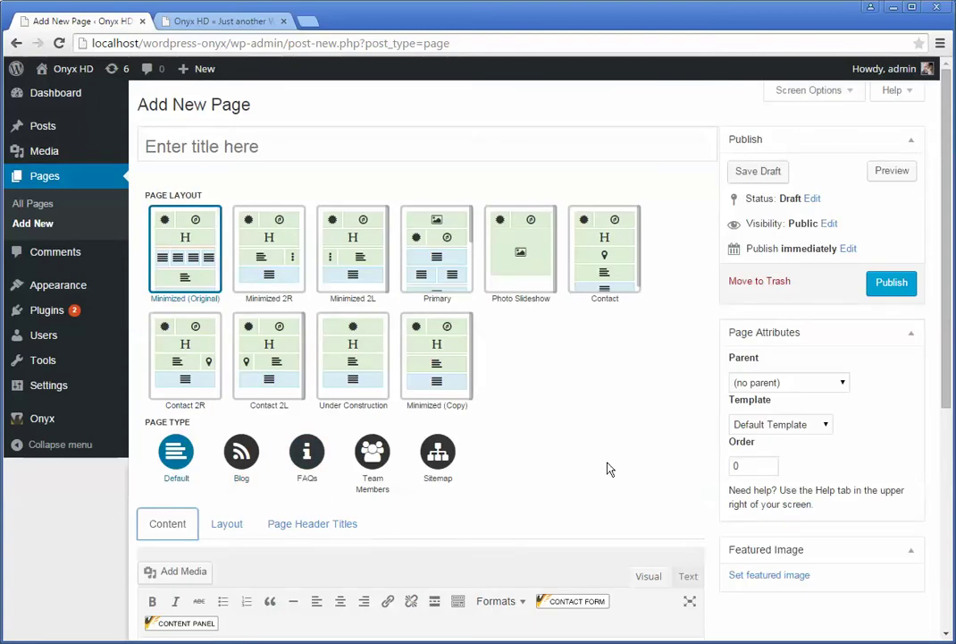
{"action": "scroll", "coordinate": [581, 483], "scroll_direction": "down", "scroll_amount": 2}
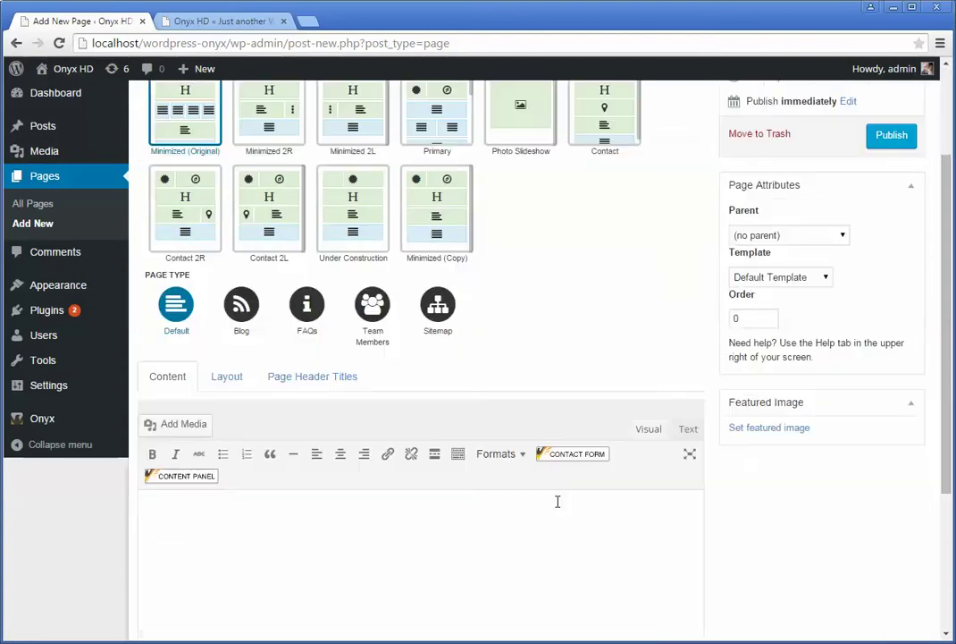
{"action": "left_click", "coordinate": [370, 563]}
{"action": "type", "text": "hello w"}
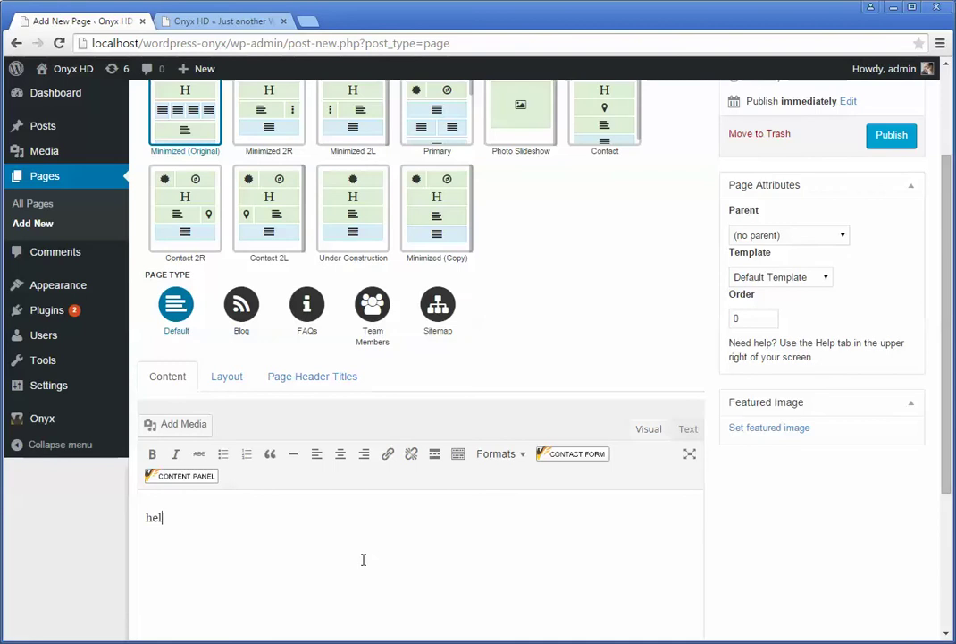
{"action": "type", "text": "orld"}
Title the page "my new page" and publish it.
{"action": "scroll", "coordinate": [269, 310], "scroll_direction": "up", "scroll_amount": 2}
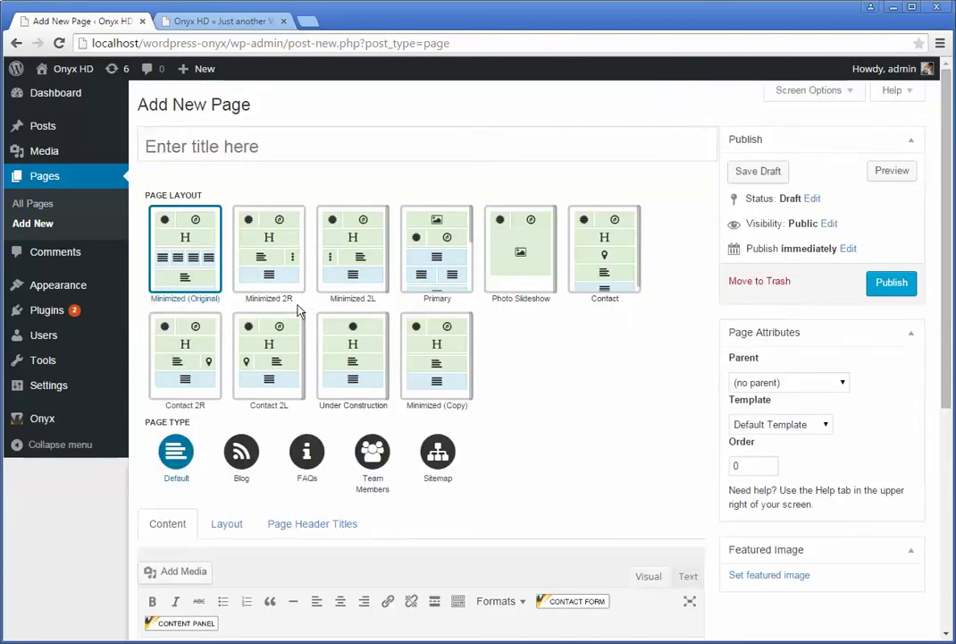
{"action": "left_click", "coordinate": [237, 147]}
{"action": "type", "text": "my new page"}
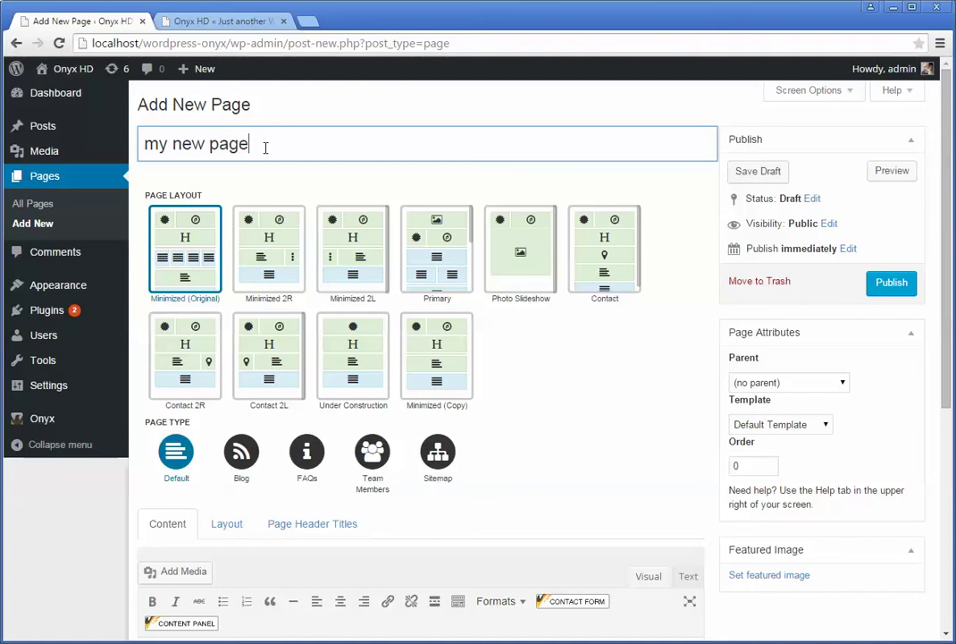
{"action": "left_click", "coordinate": [883, 282]}
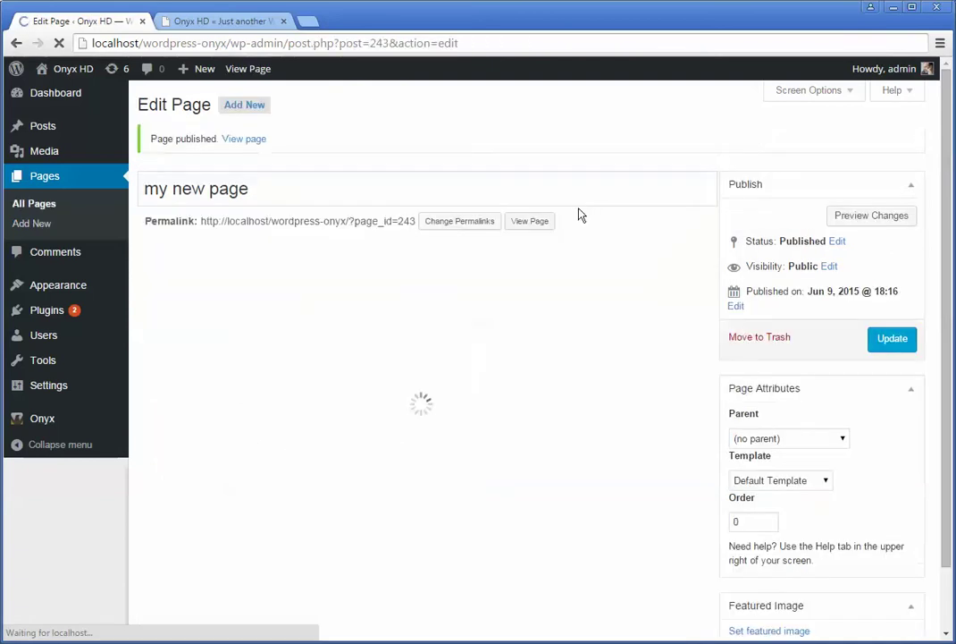
View the published page and examine its columns, body text and comment form.
{"action": "left_click", "coordinate": [251, 140]}
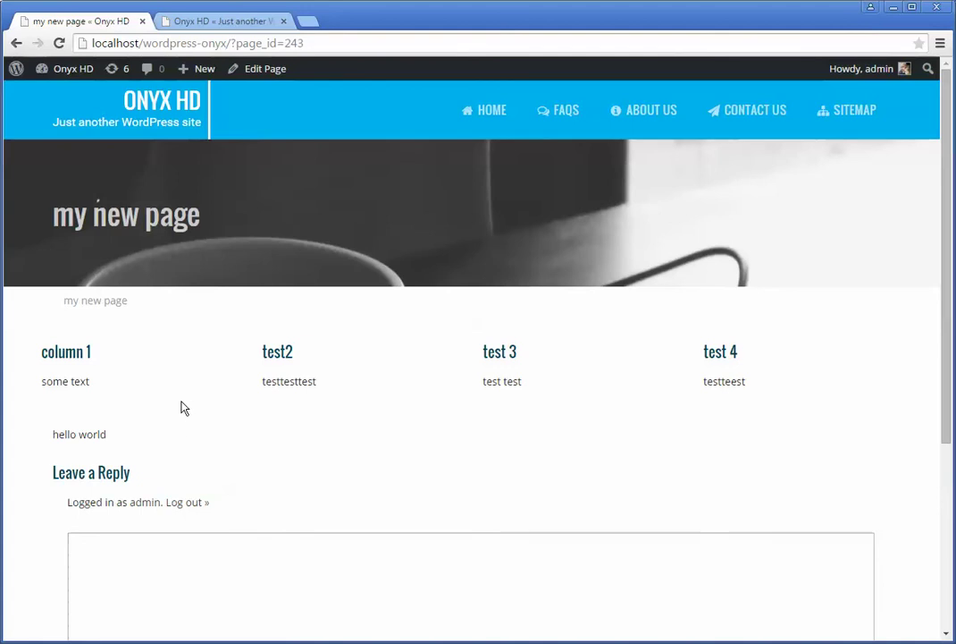
{"action": "left_click_drag", "start_coordinate": [55, 436], "coordinate": [115, 436]}
{"action": "left_click", "coordinate": [112, 440]}
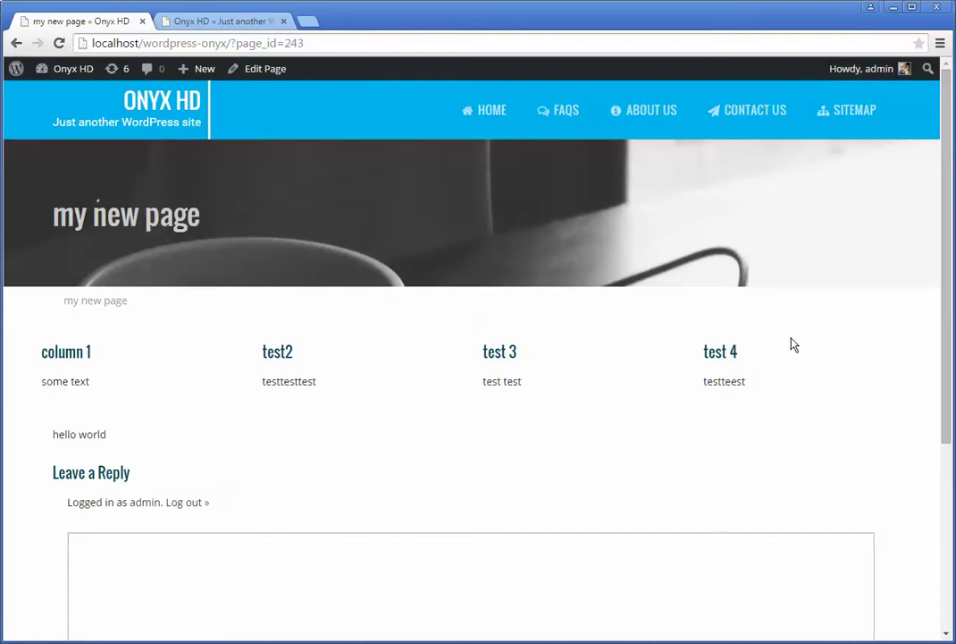
{"action": "scroll", "coordinate": [792, 341], "scroll_direction": "down", "scroll_amount": 3}
{"action": "scroll", "coordinate": [737, 433], "scroll_direction": "up", "scroll_amount": 1}
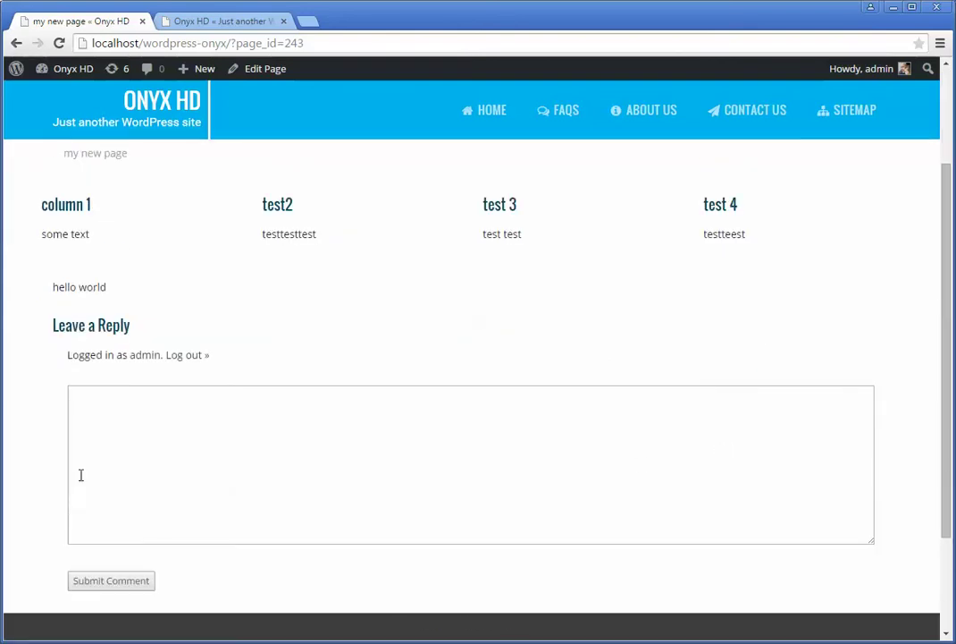
Go back to the page's editor and check in the screen options whether the Discussion box is enabled.
{"action": "left_click", "coordinate": [204, 20]}
{"action": "left_click", "coordinate": [78, 21]}
{"action": "left_click", "coordinate": [18, 45]}
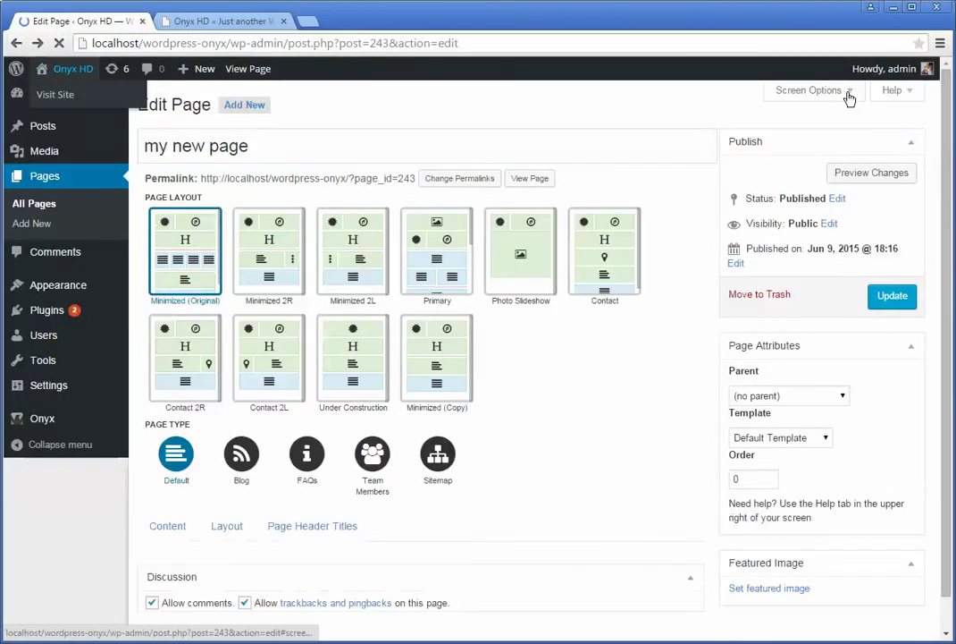
{"action": "left_click", "coordinate": [809, 90]}
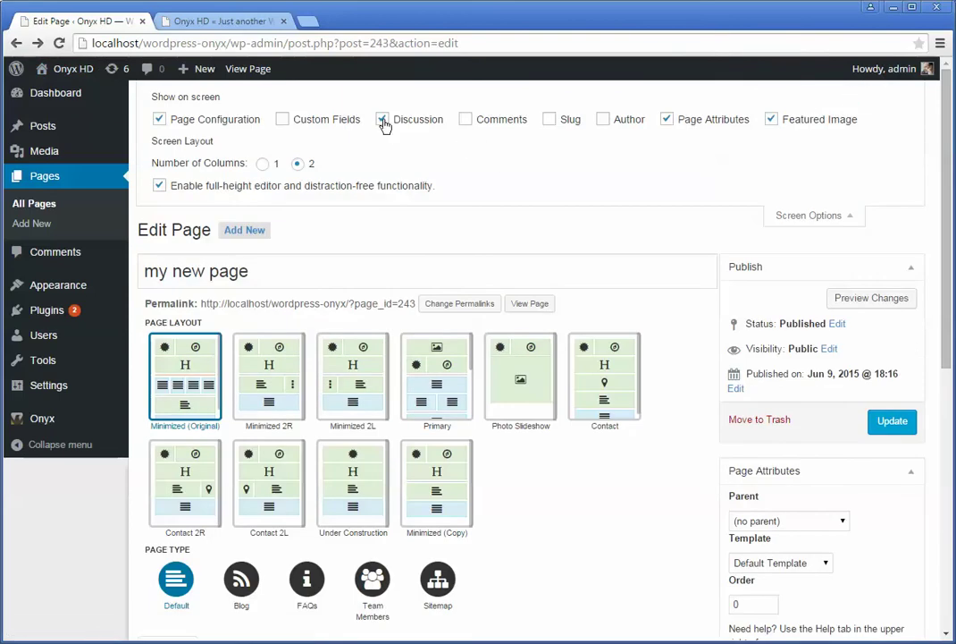
{"action": "left_click", "coordinate": [807, 215]}
Disallow comments in the page's Discussion settings and update the page.
{"action": "scroll", "coordinate": [662, 311], "scroll_direction": "down", "scroll_amount": 4}
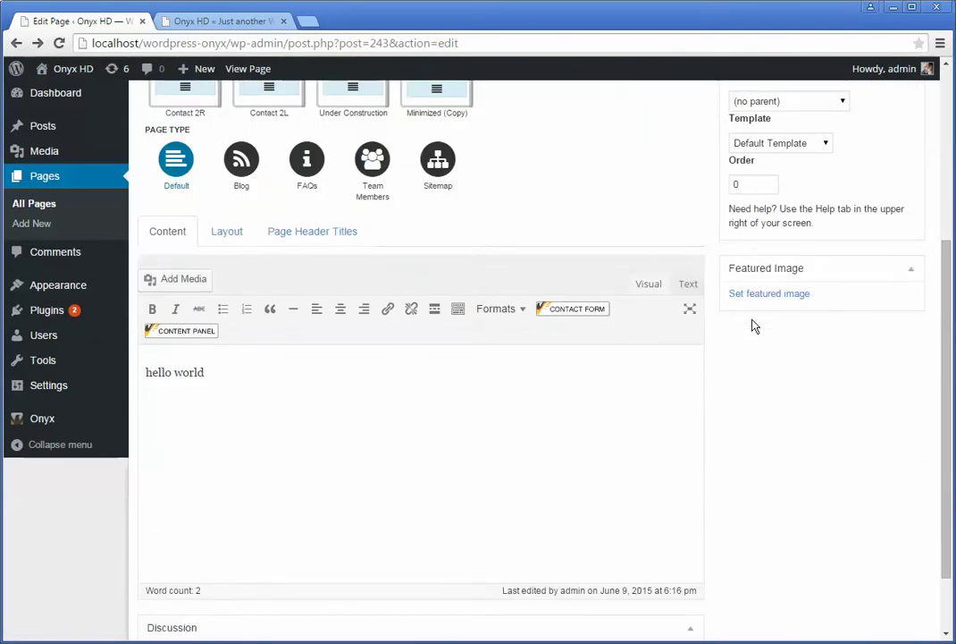
{"action": "scroll", "coordinate": [751, 325], "scroll_direction": "down", "scroll_amount": 1}
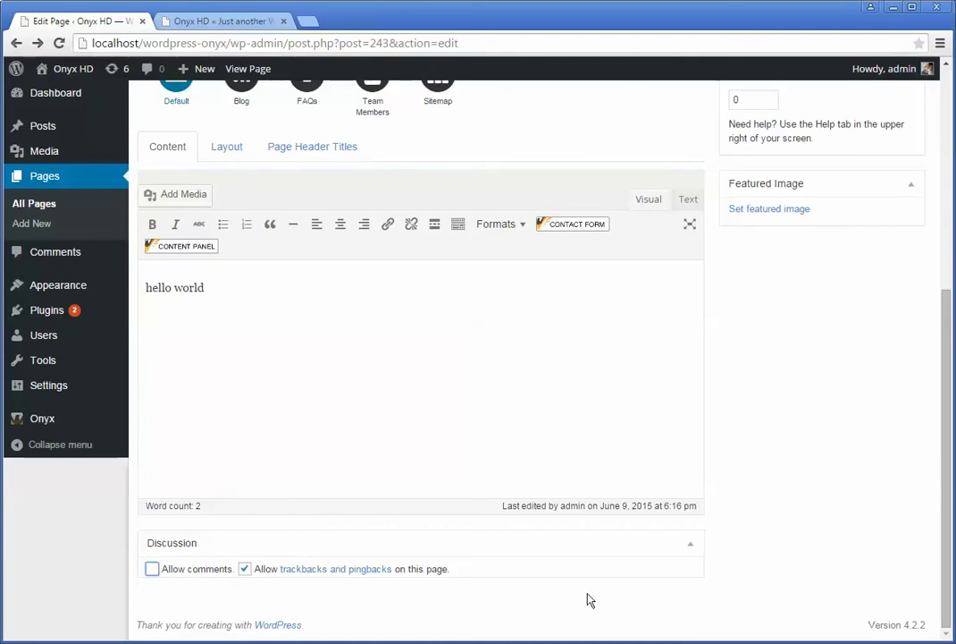
{"action": "scroll", "coordinate": [831, 563], "scroll_direction": "up", "scroll_amount": 5}
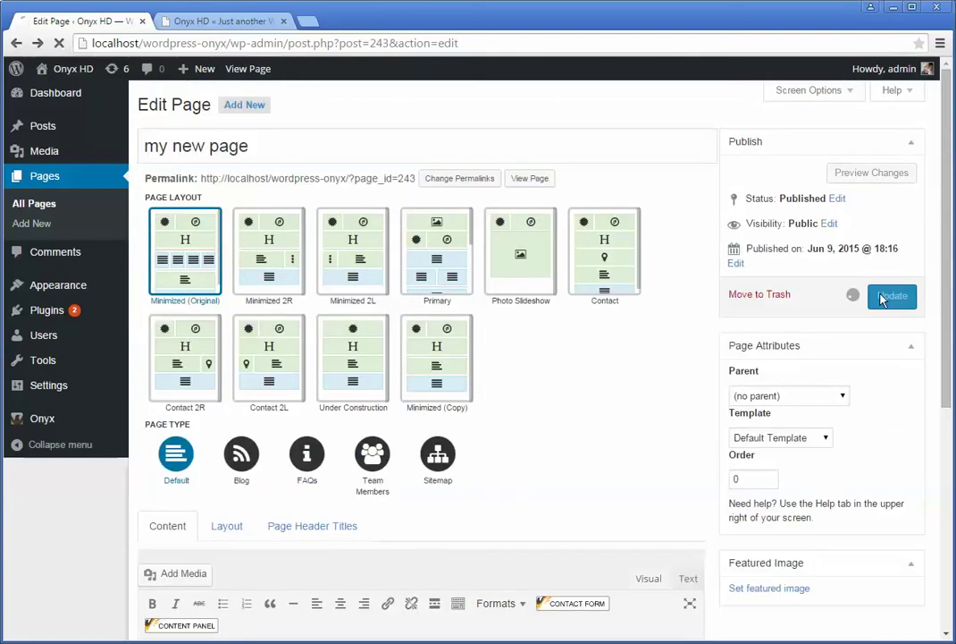
{"action": "left_click", "coordinate": [878, 296]}
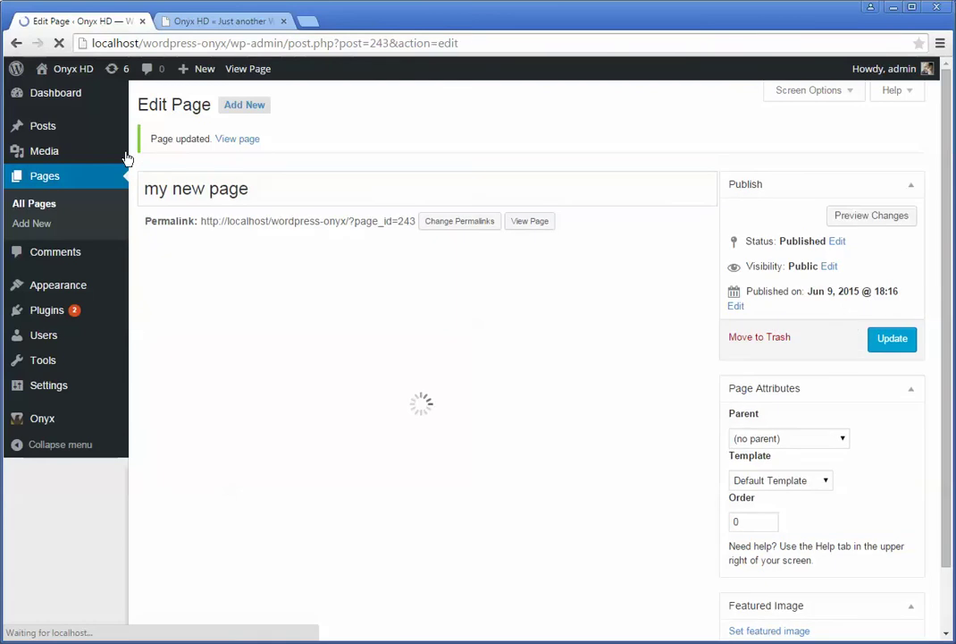
Open the site-wide Discussion settings from the dashboard and disallow people from posting comments on new articles.
{"action": "mouse_move", "coordinate": [55, 95]}
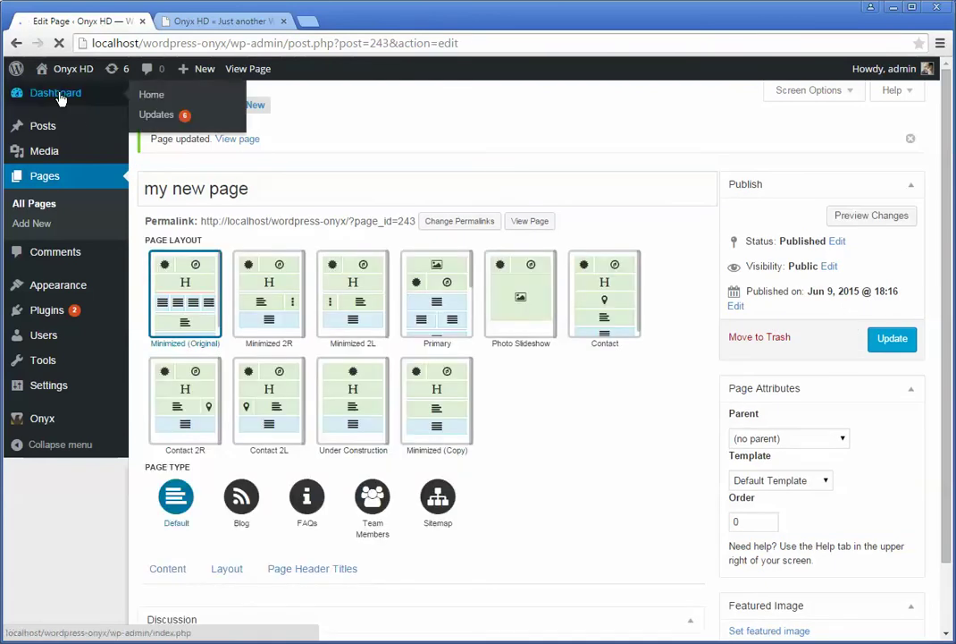
{"action": "left_click", "coordinate": [60, 94]}
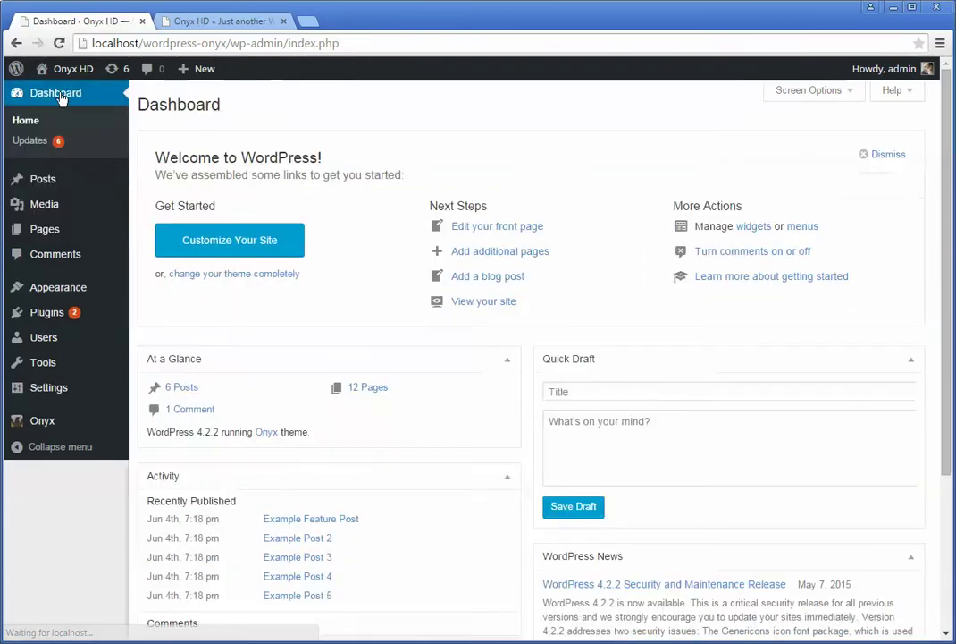
{"action": "left_click", "coordinate": [786, 255]}
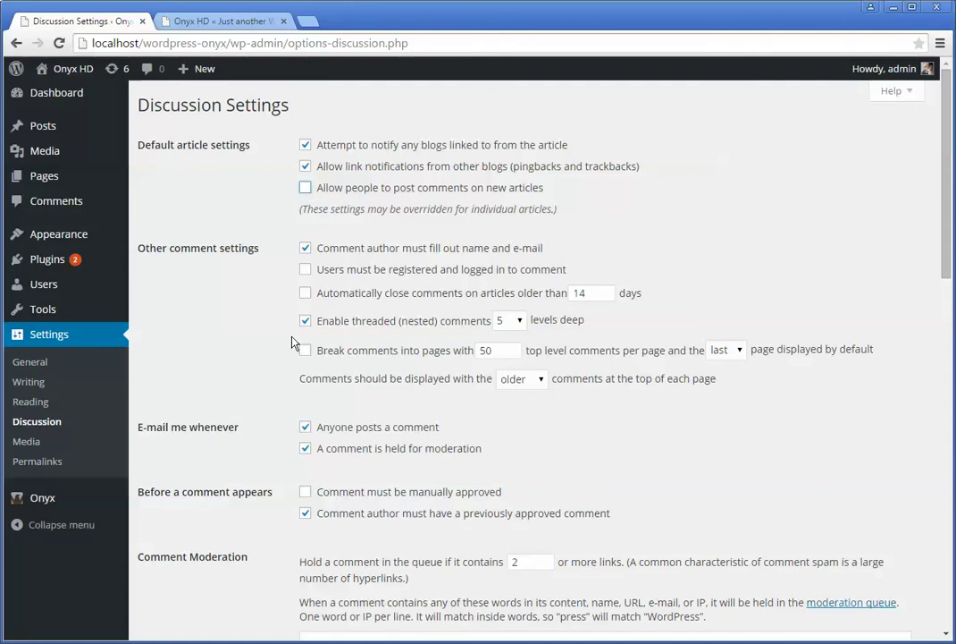
{"action": "left_click", "coordinate": [306, 248]}
Reopen "my new page" for editing, switch its page layout to Minimized 2L and update it.
{"action": "mouse_move", "coordinate": [53, 179]}
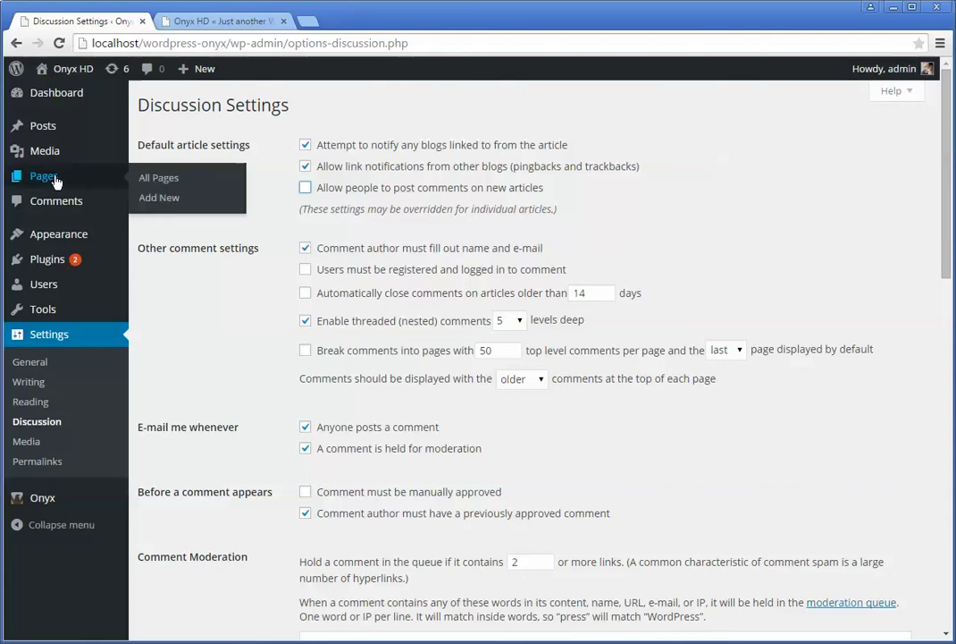
{"action": "left_click", "coordinate": [162, 183]}
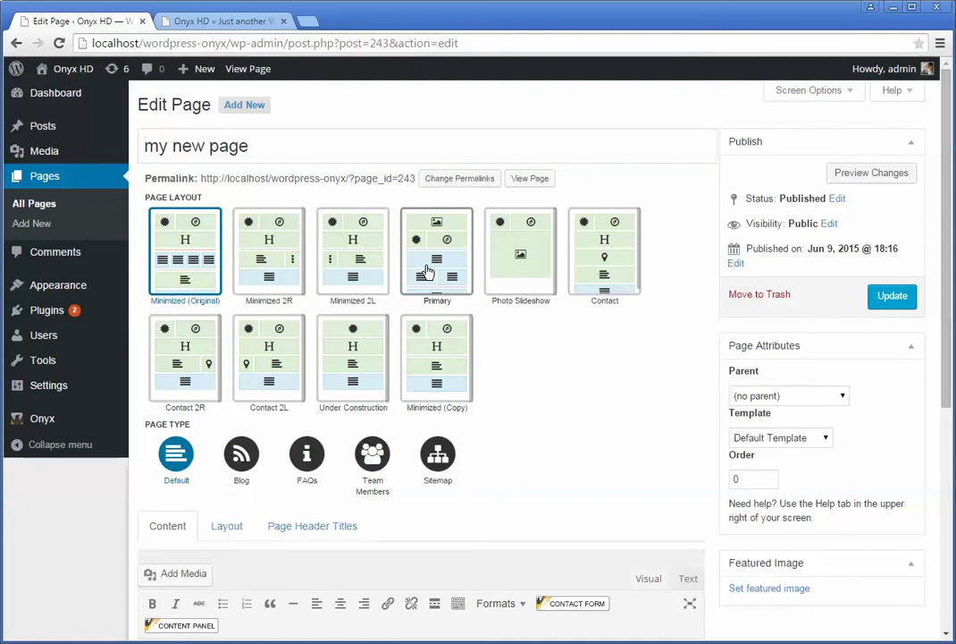
{"action": "left_click", "coordinate": [272, 266]}
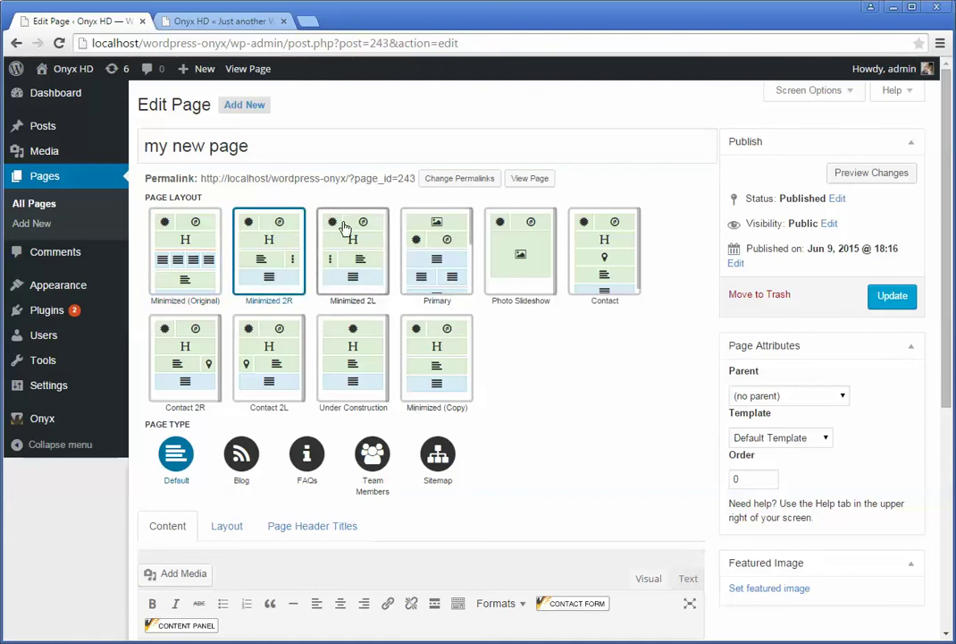
{"action": "left_click", "coordinate": [354, 252]}
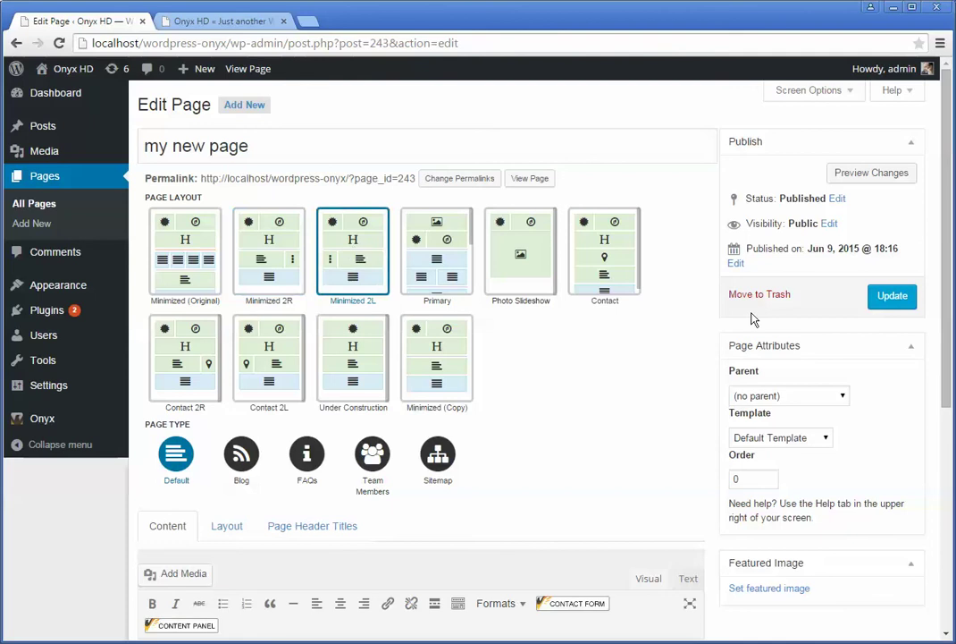
{"action": "left_click", "coordinate": [892, 297]}
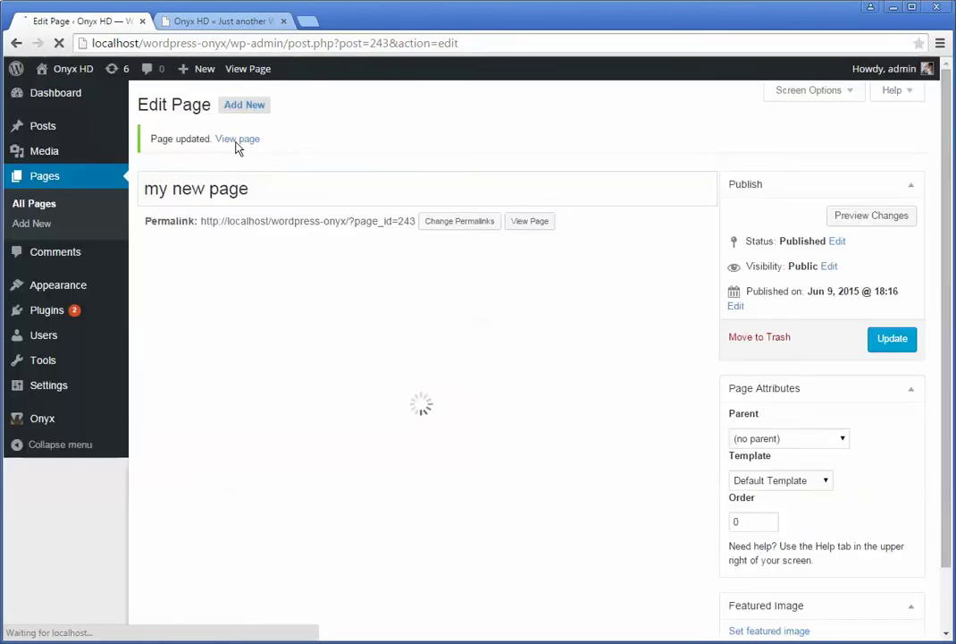
View the updated page in a new browser tab and examine where the body text sits beside the sidebar.
{"action": "right_click", "coordinate": [237, 140]}
{"action": "left_click", "coordinate": [271, 148]}
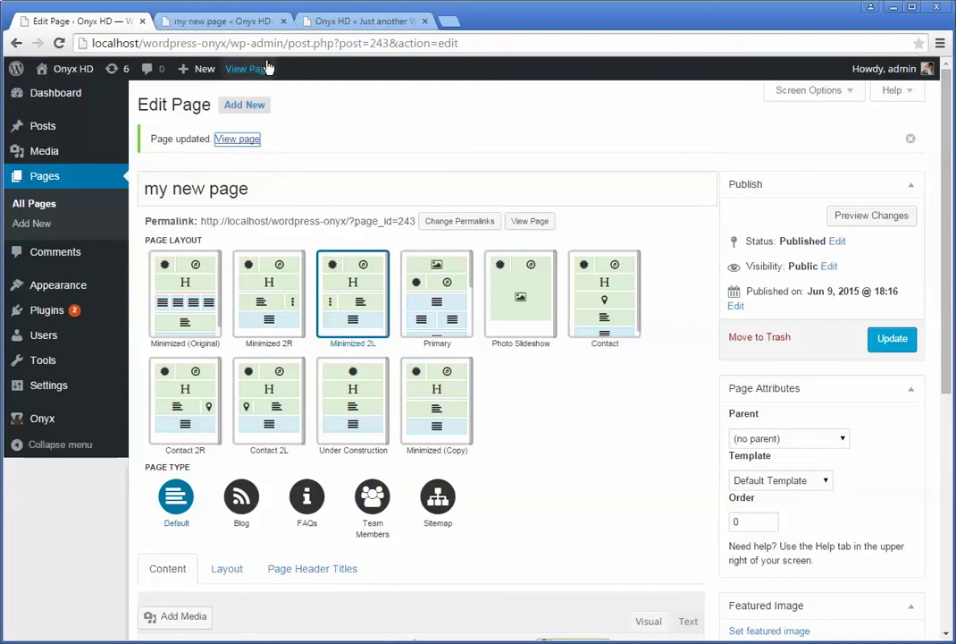
{"action": "left_click", "coordinate": [249, 22]}
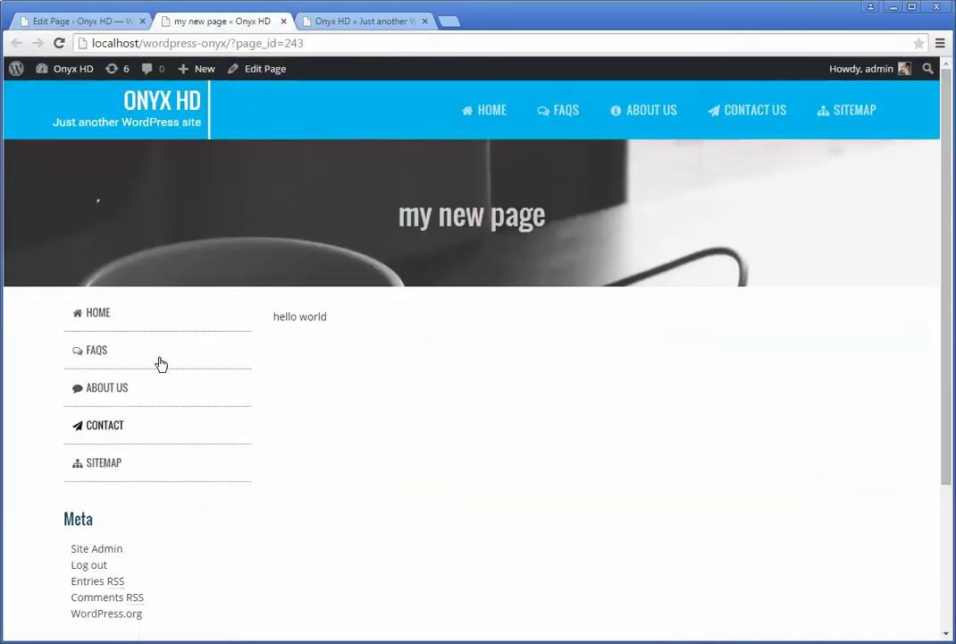
{"action": "left_click_drag", "start_coordinate": [316, 319], "coordinate": [263, 316]}
{"action": "left_click", "coordinate": [301, 323]}
Return to the page's editor and set the page type to FAQs.
{"action": "left_click", "coordinate": [114, 22]}
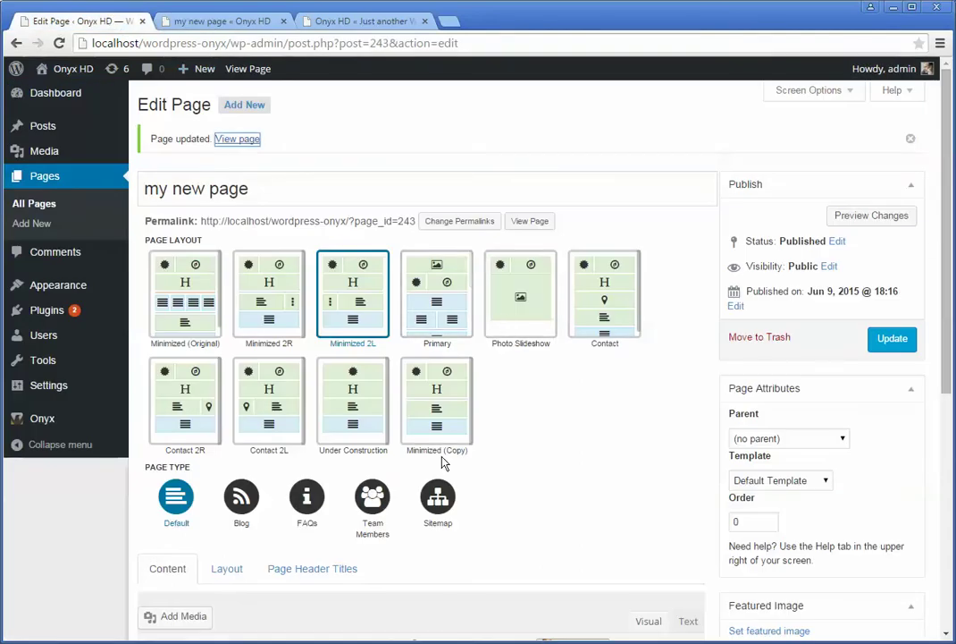
{"action": "scroll", "coordinate": [580, 465], "scroll_direction": "down", "scroll_amount": 1}
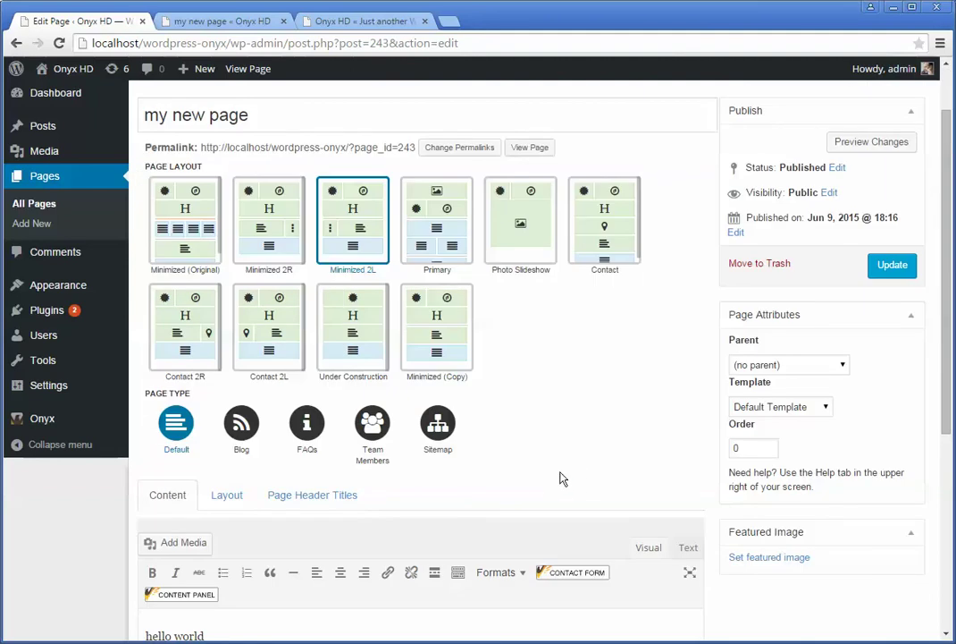
{"action": "left_click", "coordinate": [319, 431]}
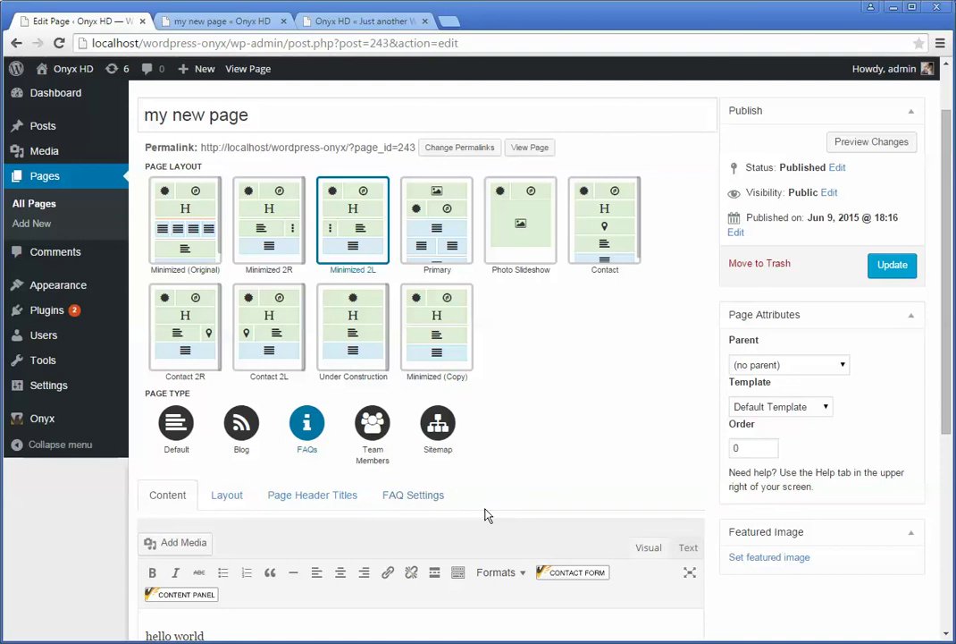
Set the FAQ display style to Accordion Style and update the page.
{"action": "scroll", "coordinate": [487, 512], "scroll_direction": "down", "scroll_amount": 1}
{"action": "left_click", "coordinate": [414, 430]}
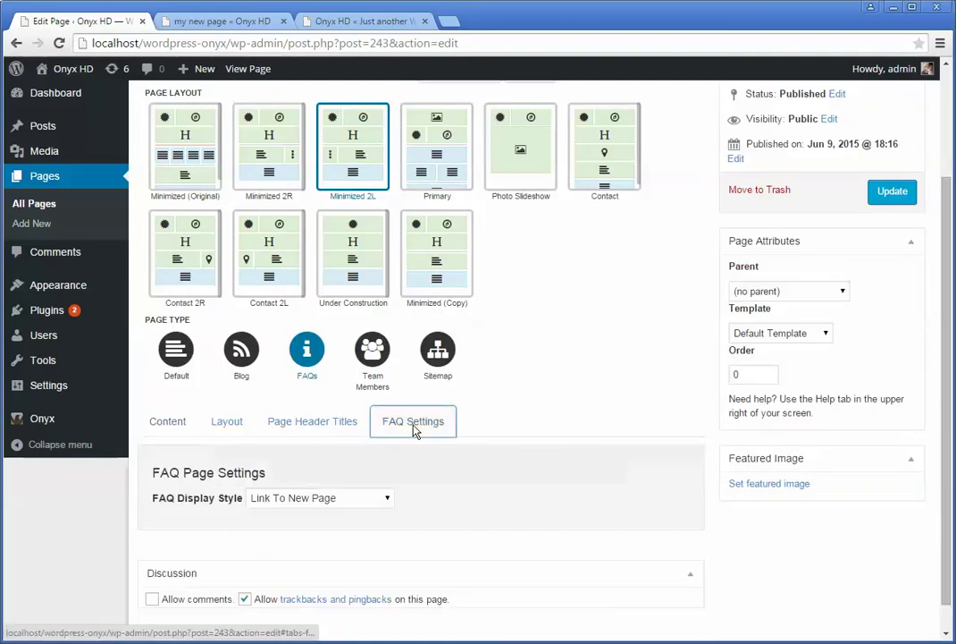
{"action": "left_click", "coordinate": [391, 508]}
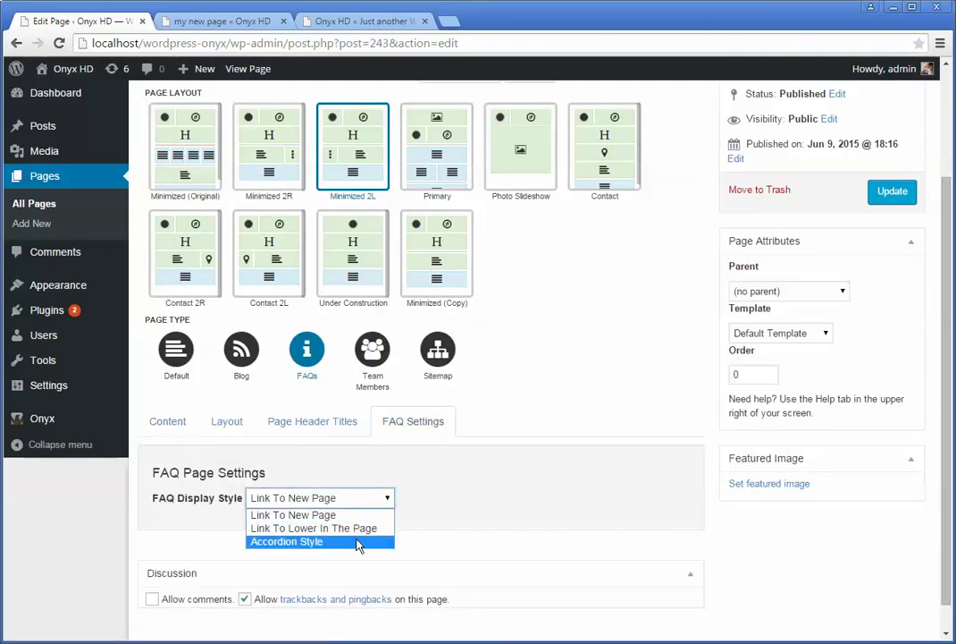
{"action": "left_click", "coordinate": [352, 538]}
{"action": "left_click", "coordinate": [887, 191]}
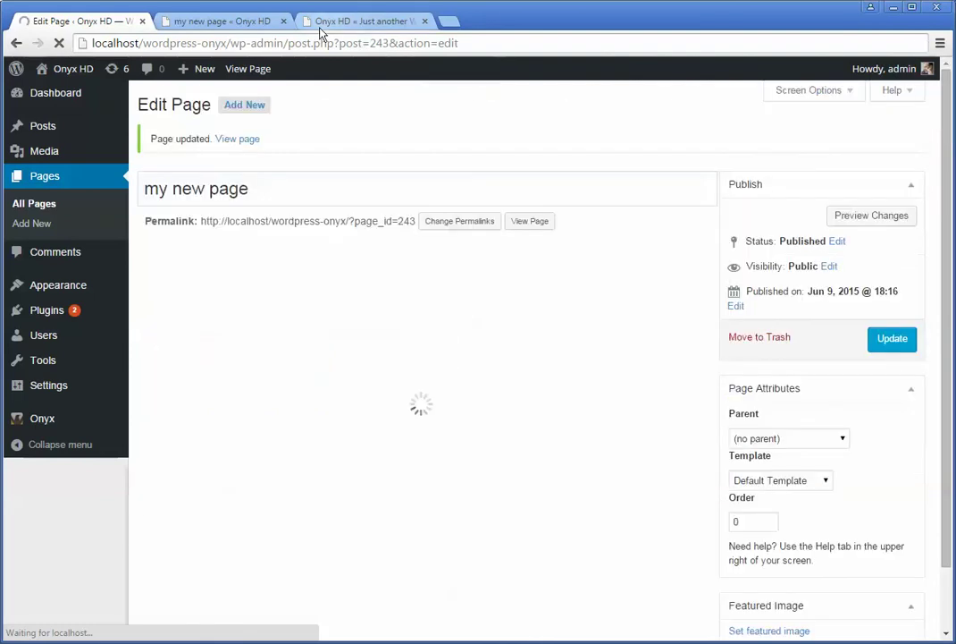
Reload the live view of "my new page" to examine its FAQ content.
{"action": "left_click", "coordinate": [261, 27]}
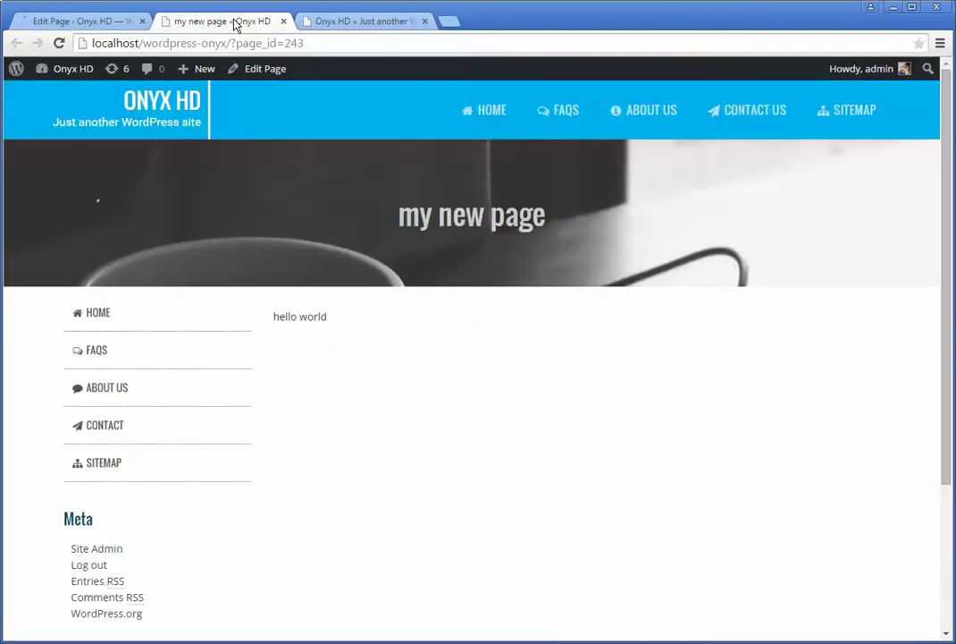
{"action": "left_click", "coordinate": [59, 43]}
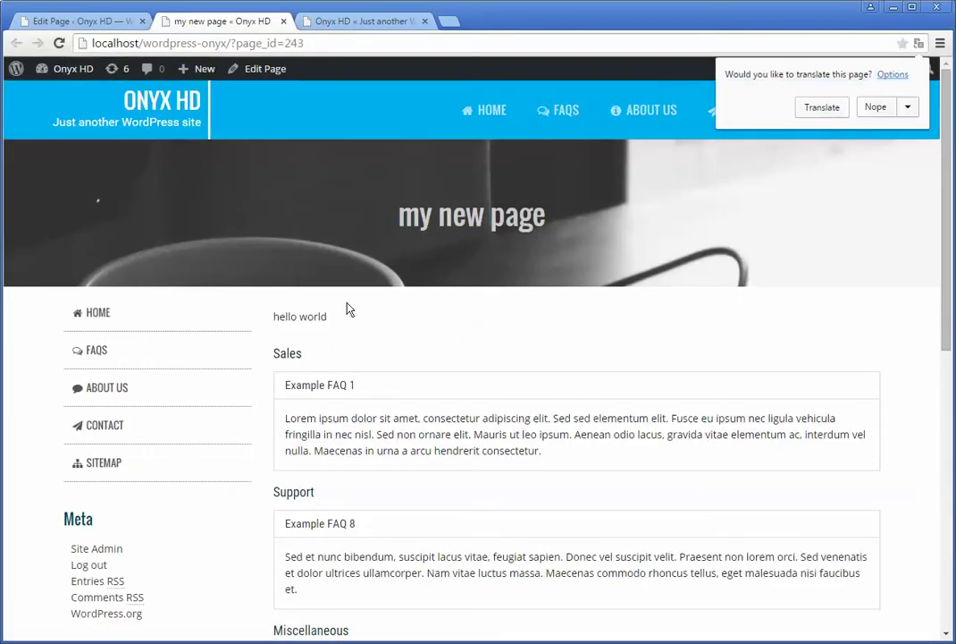
Dismiss the translation offer and examine the FAQ entries on the live page.
{"action": "left_click", "coordinate": [887, 109]}
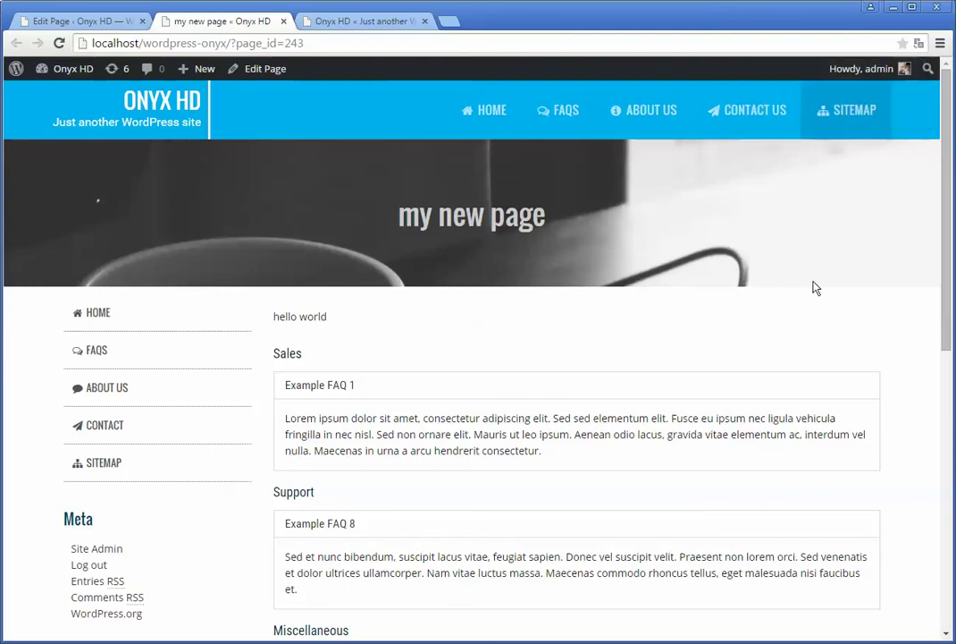
{"action": "left_click_drag", "start_coordinate": [379, 420], "coordinate": [454, 434]}
{"action": "left_click", "coordinate": [454, 433]}
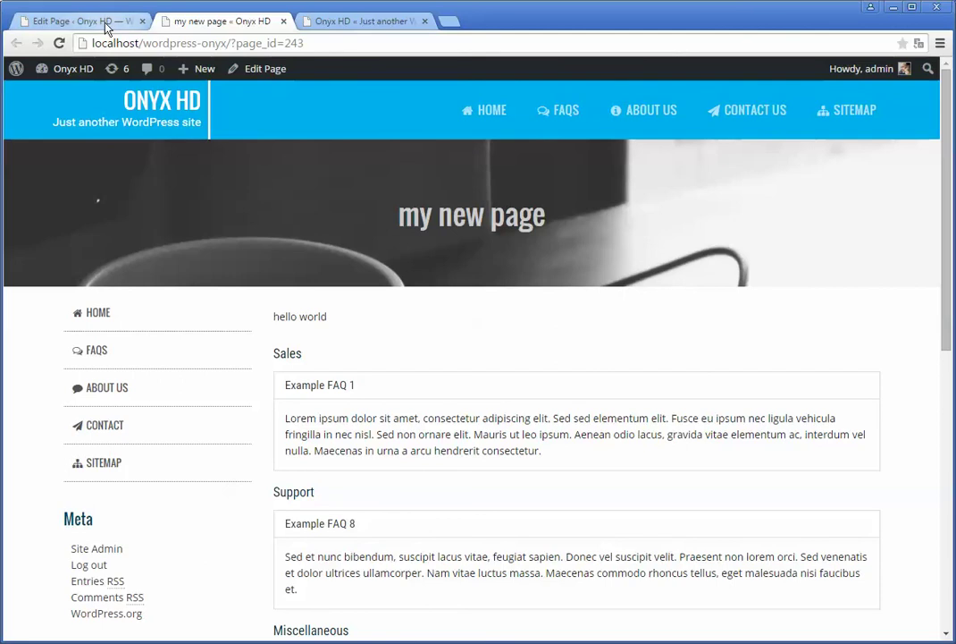
Return to the admin area, open the Onyx Layout Editor and copy the Minimized 2L layout.
{"action": "left_click", "coordinate": [75, 22]}
{"action": "mouse_move", "coordinate": [54, 399]}
{"action": "mouse_move", "coordinate": [39, 421]}
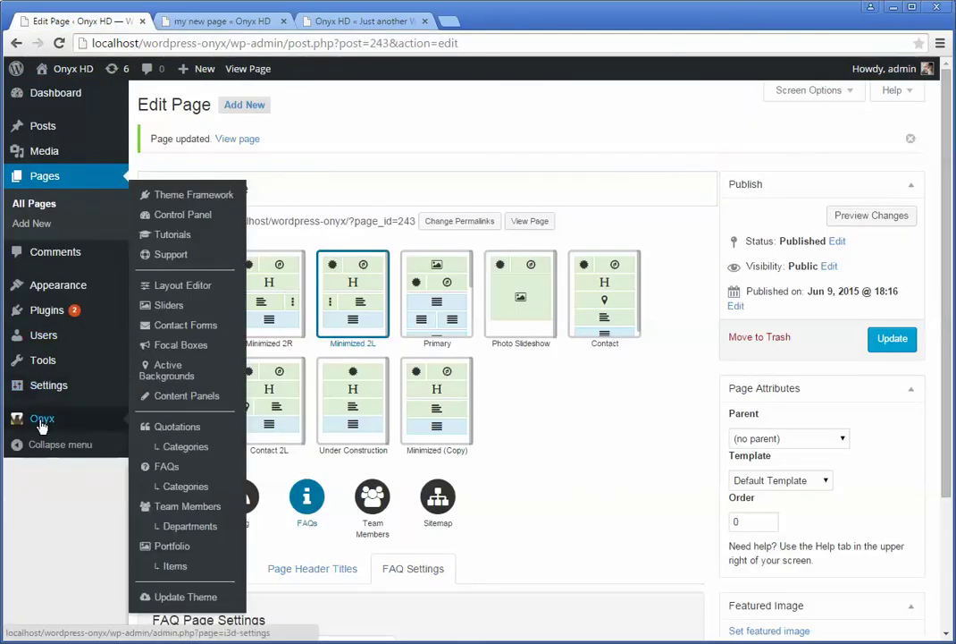
{"action": "left_click", "coordinate": [184, 286]}
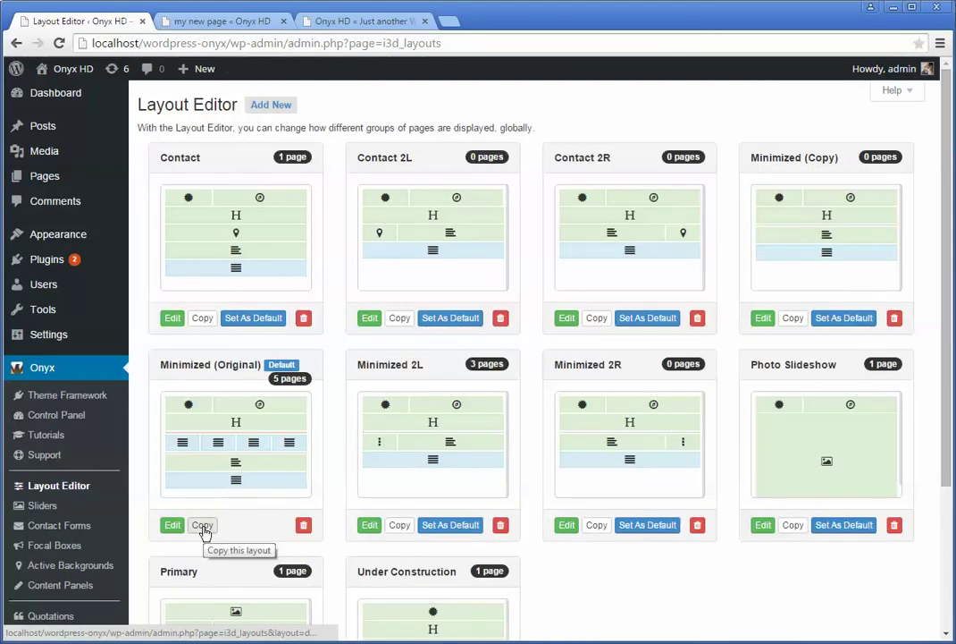
{"action": "left_click", "coordinate": [399, 528]}
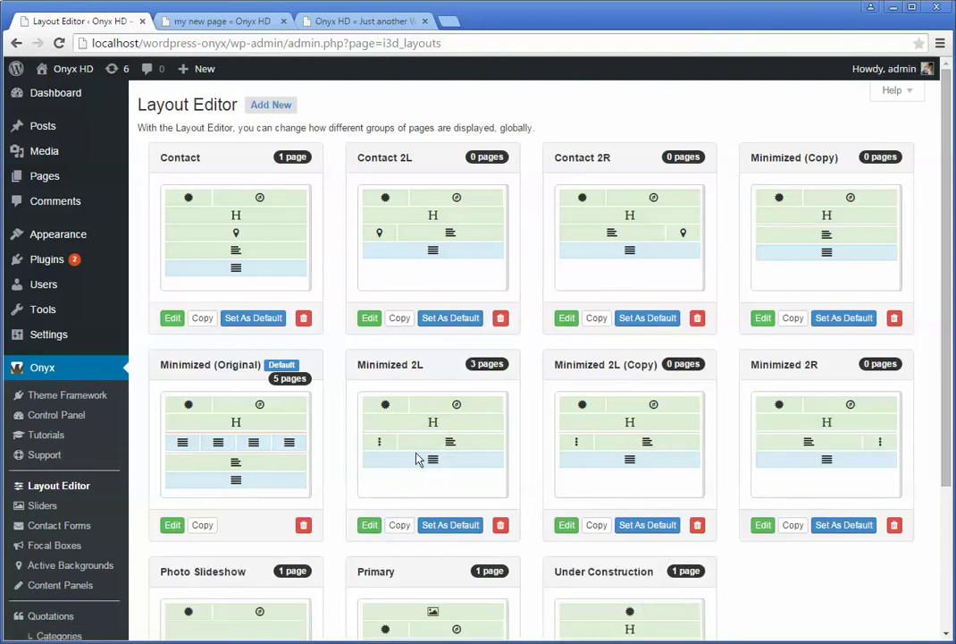
Open the Minimized 2L (Copy) layout for editing, rename it "Special!" and save it.
{"action": "scroll", "coordinate": [751, 547], "scroll_direction": "down", "scroll_amount": 2}
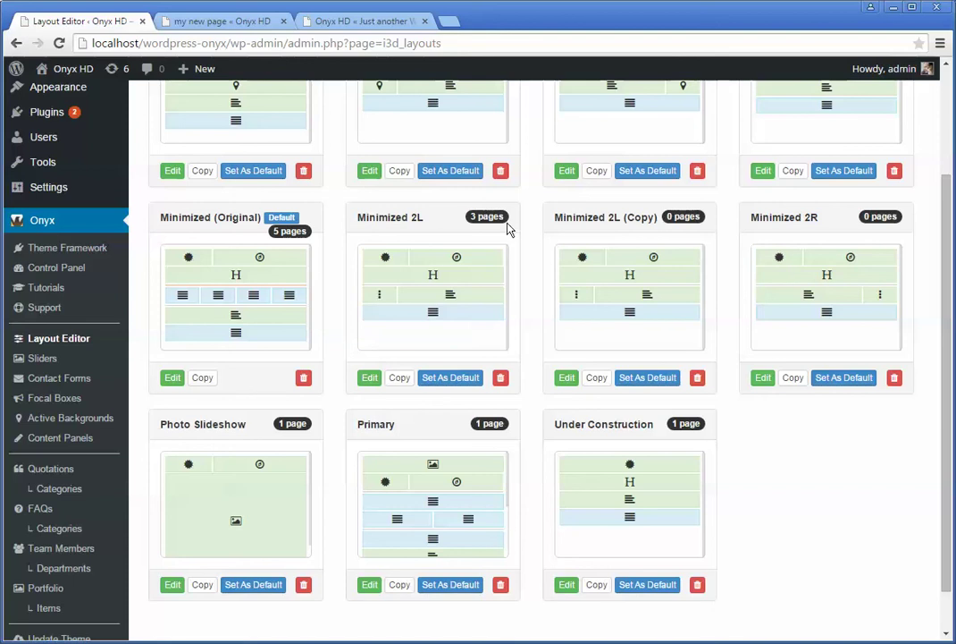
{"action": "left_click", "coordinate": [566, 380]}
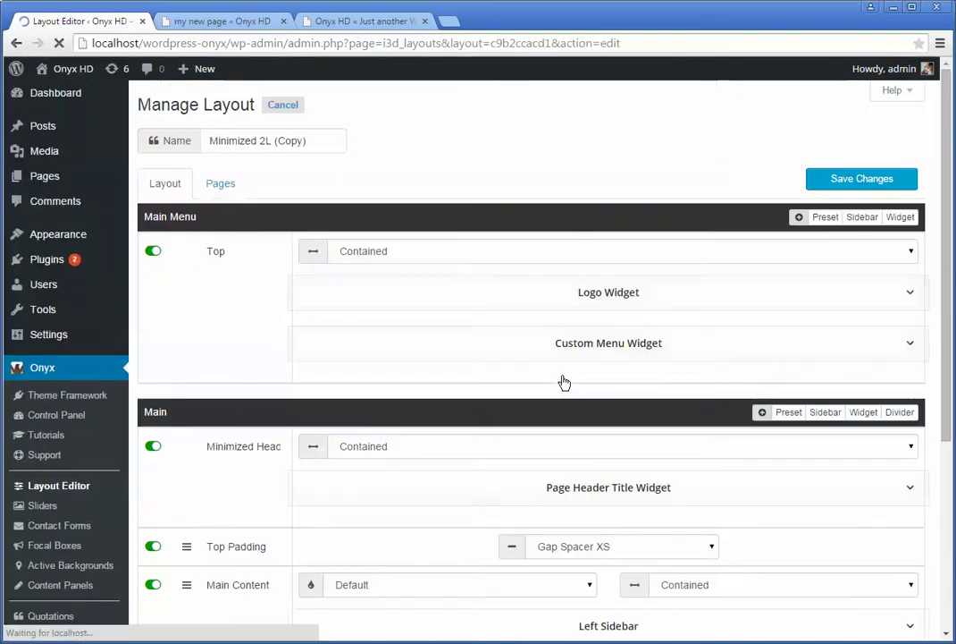
{"action": "left_click_drag", "start_coordinate": [314, 141], "coordinate": [79, 141]}
{"action": "type", "text": "Special"}
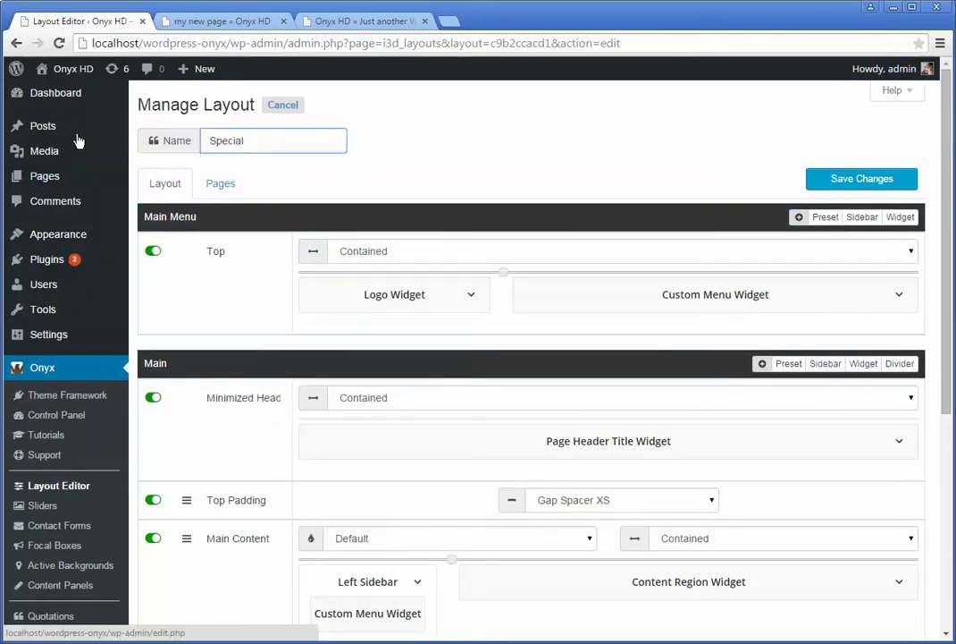
{"action": "left_click", "coordinate": [845, 181]}
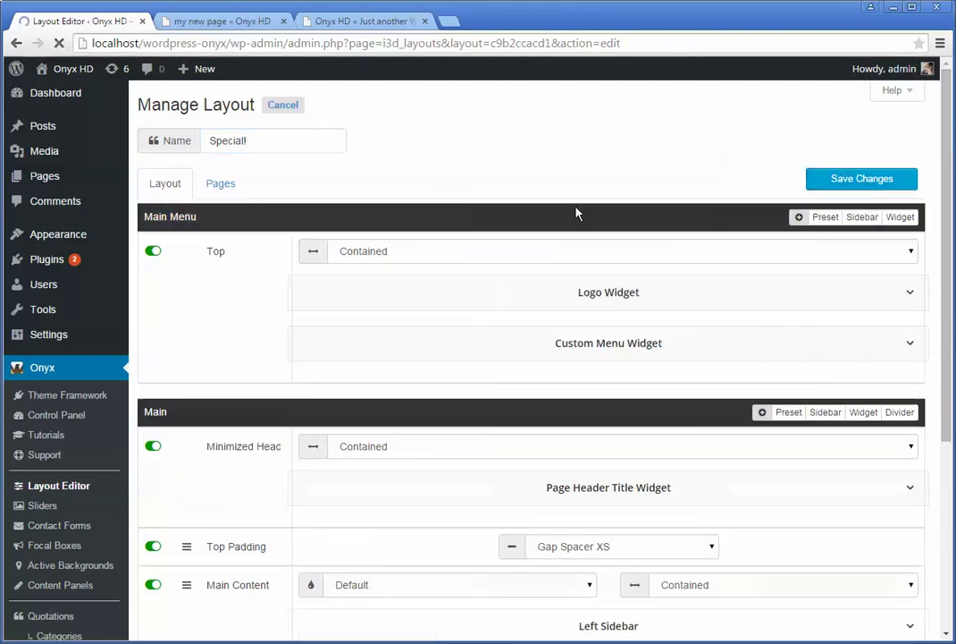
Disable the Minimized Head row in the layout's Main section.
{"action": "scroll", "coordinate": [626, 407], "scroll_direction": "down", "scroll_amount": 2}
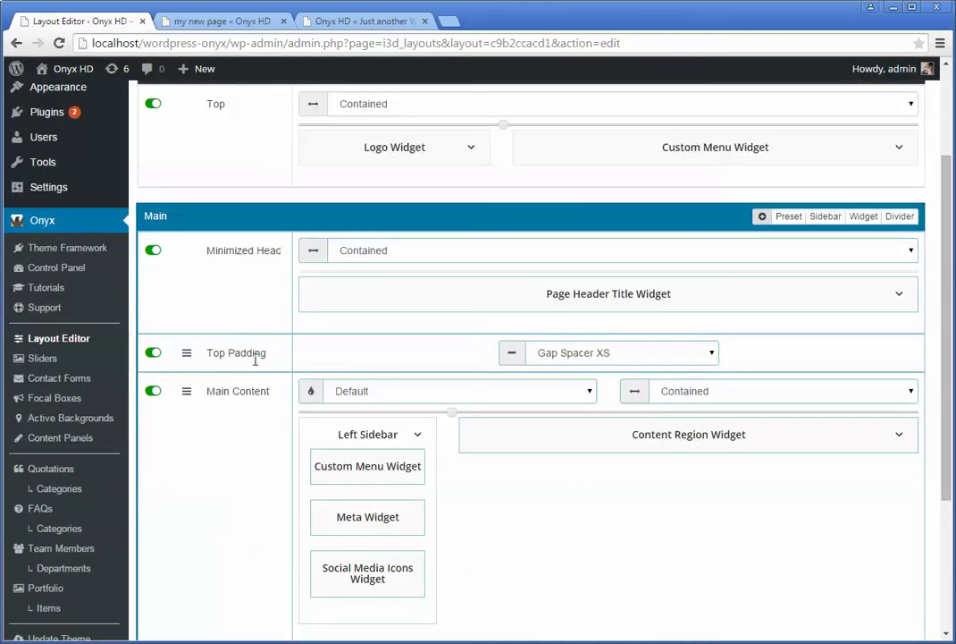
{"action": "scroll", "coordinate": [503, 533], "scroll_direction": "down", "scroll_amount": 3}
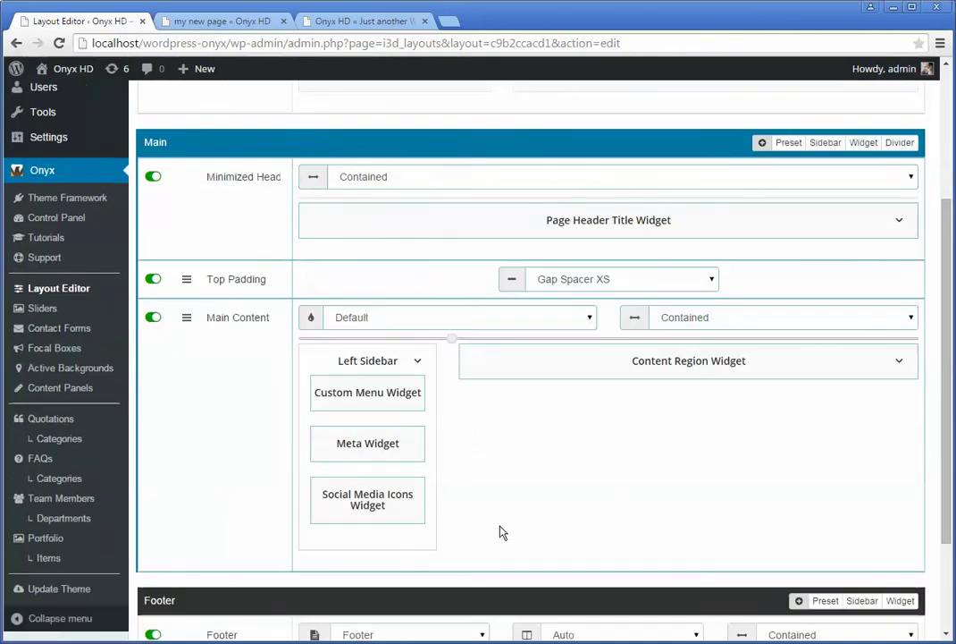
{"action": "scroll", "coordinate": [498, 529], "scroll_direction": "up", "scroll_amount": 3}
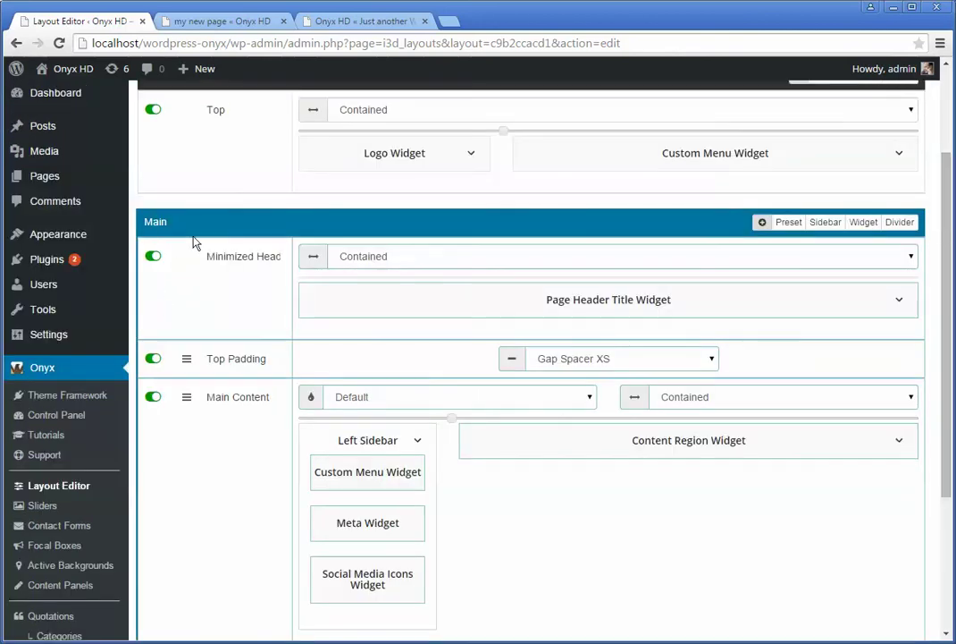
{"action": "left_click", "coordinate": [153, 256]}
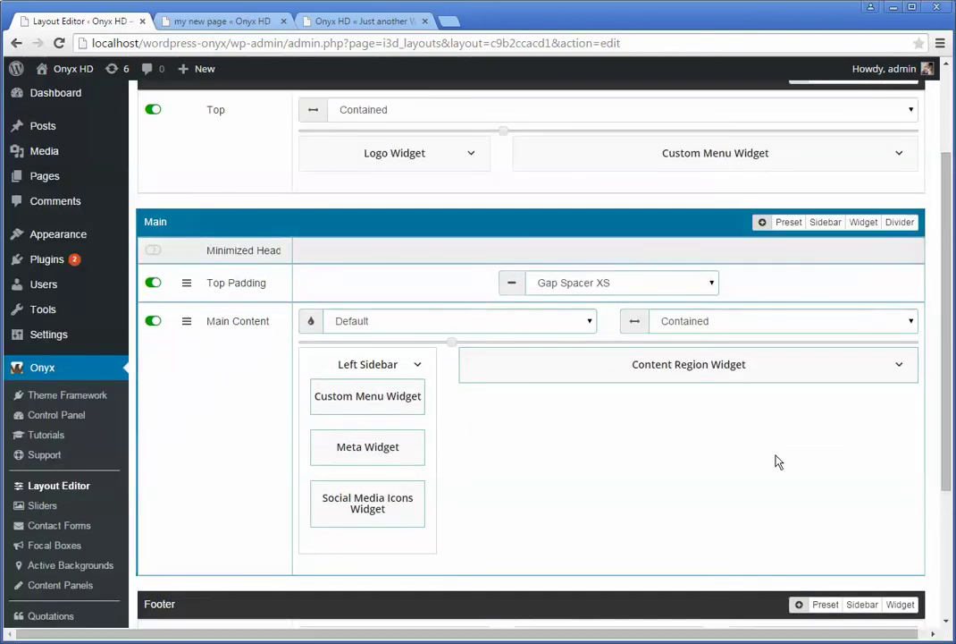
Assign the Special! layout to "my new page" and save the changes.
{"action": "scroll", "coordinate": [677, 441], "scroll_direction": "up", "scroll_amount": 2}
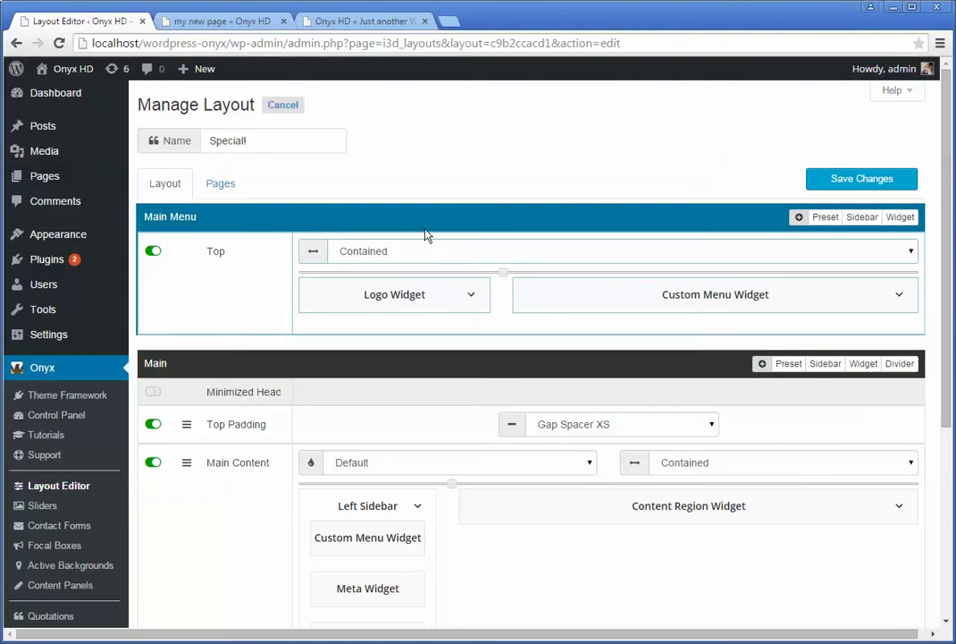
{"action": "left_click", "coordinate": [231, 186]}
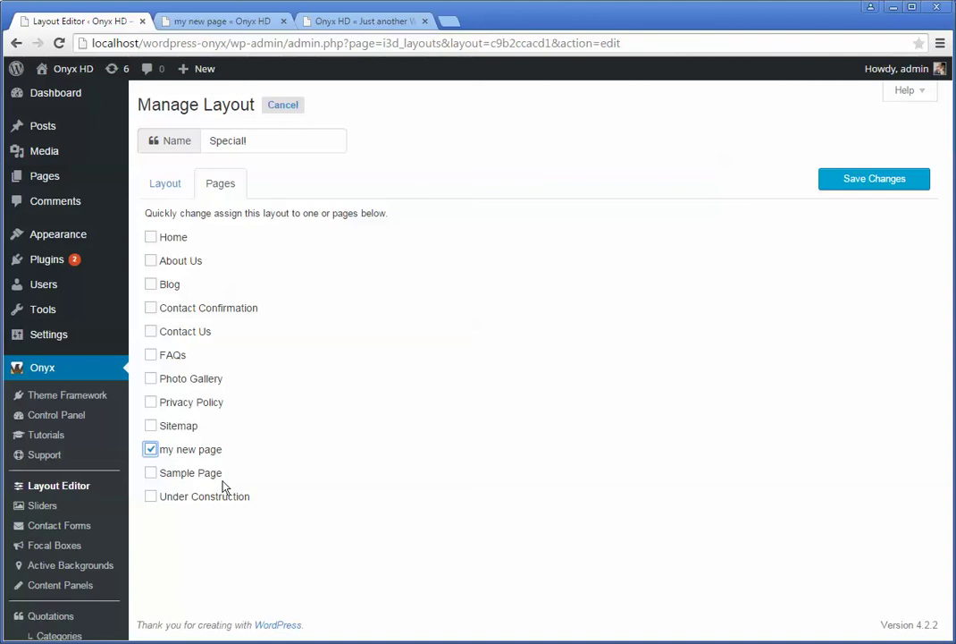
{"action": "left_click", "coordinate": [864, 180]}
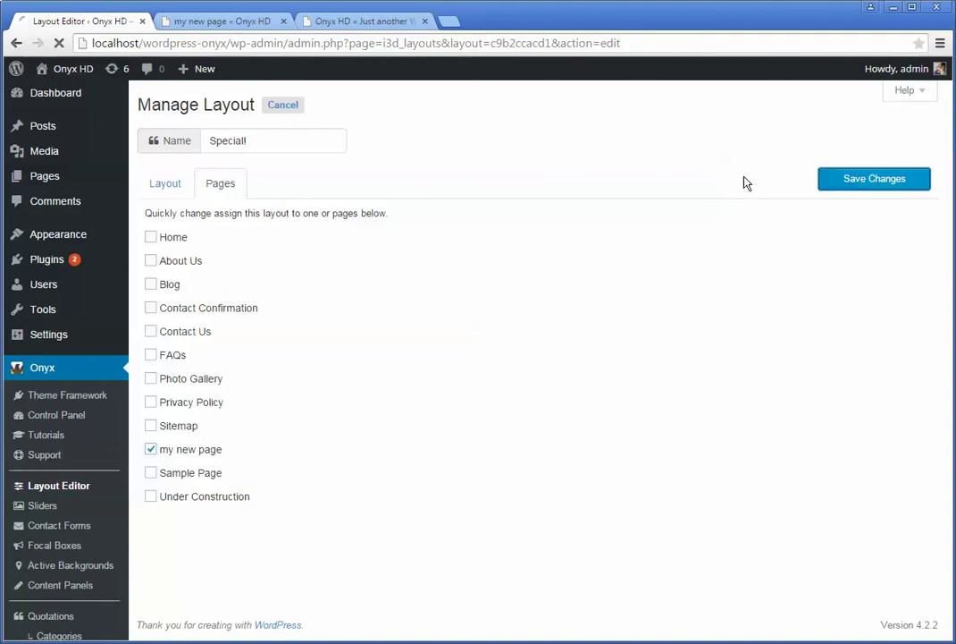
Reload the live view of "my new page" to examine it with the Special! layout.
{"action": "left_click", "coordinate": [231, 21]}
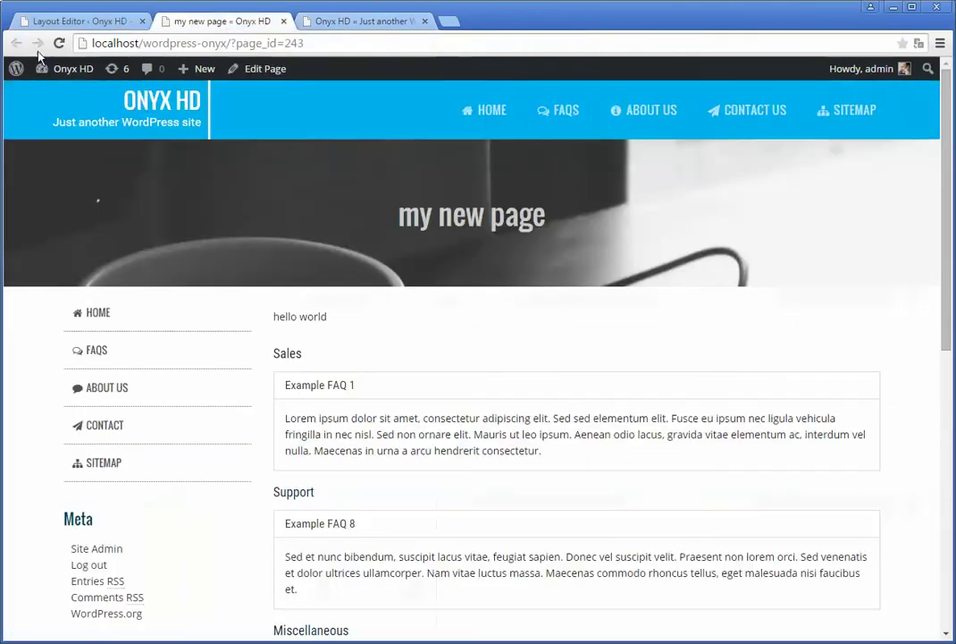
{"action": "left_click", "coordinate": [61, 43]}
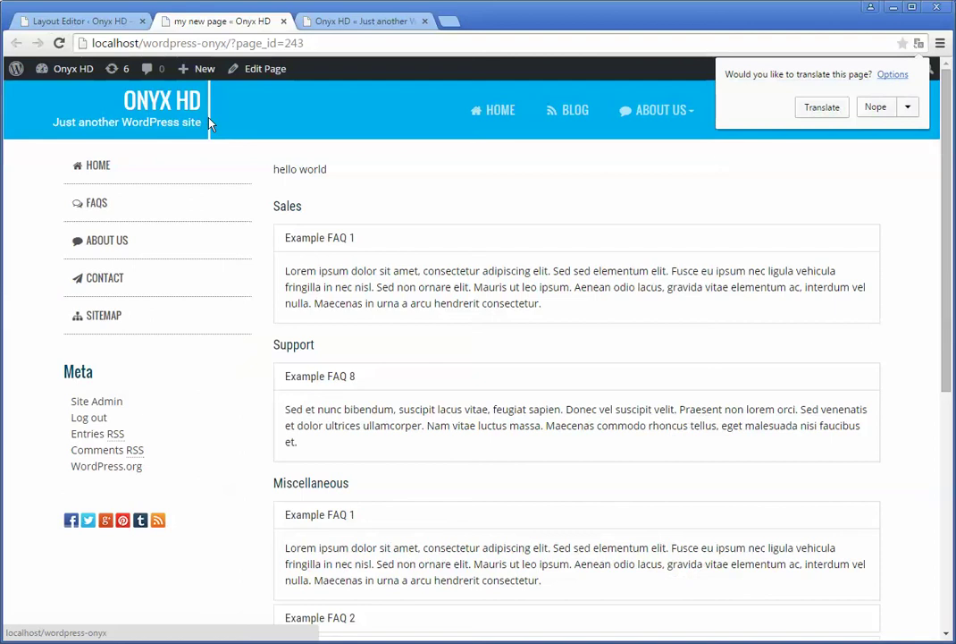